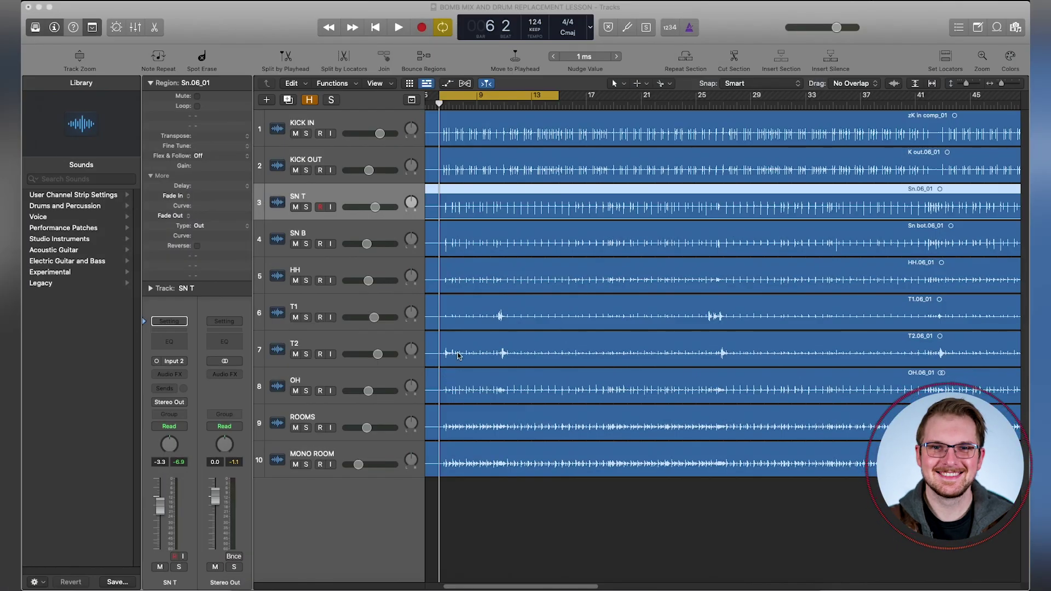
- Select the HH hi-hat track and play the drum session briefly to audition it
left_click(459, 282)
key("space")
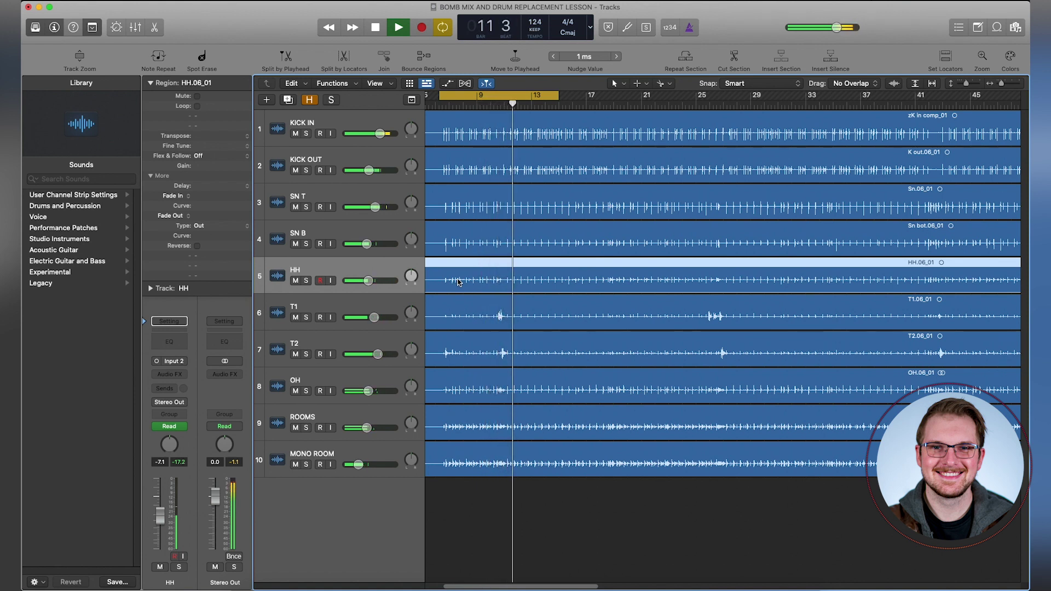
key("space")
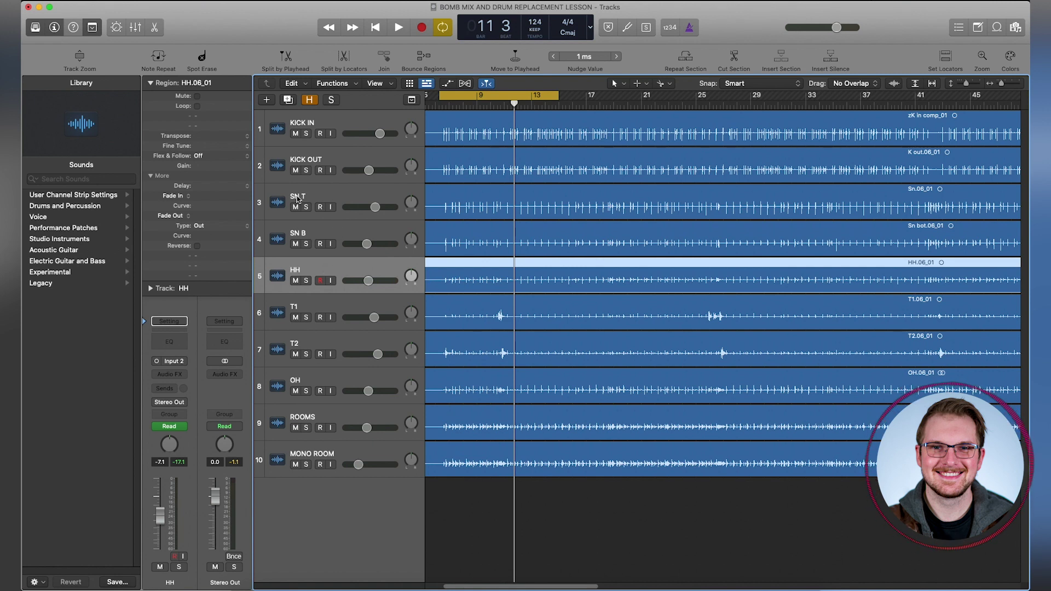
- Arm the SN T snare top track and start Replace or Double Drum Track on it
left_click(366, 204)
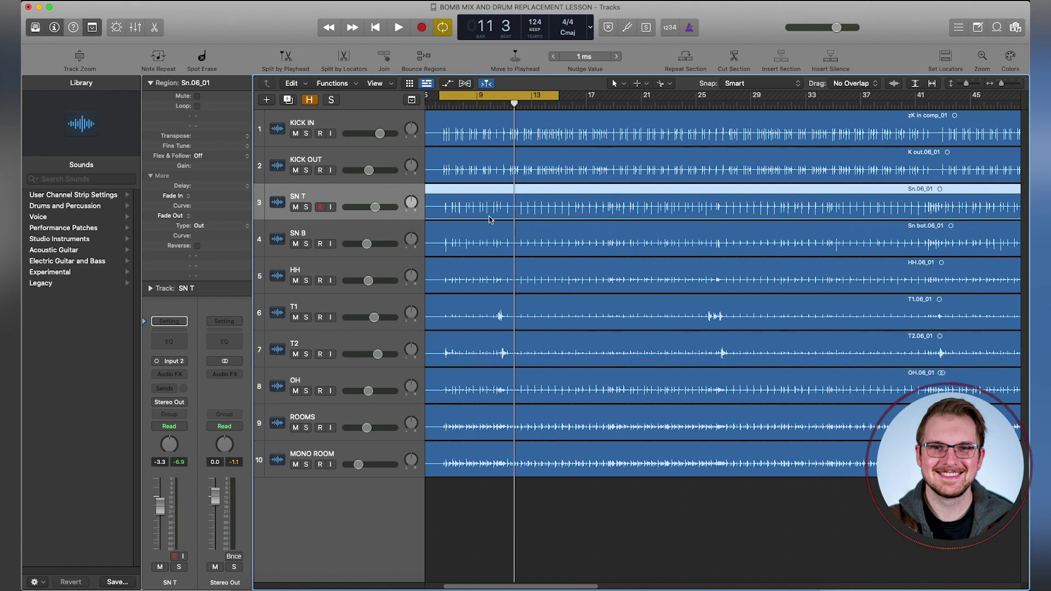
left_click(322, 207)
left_click(161, 2)
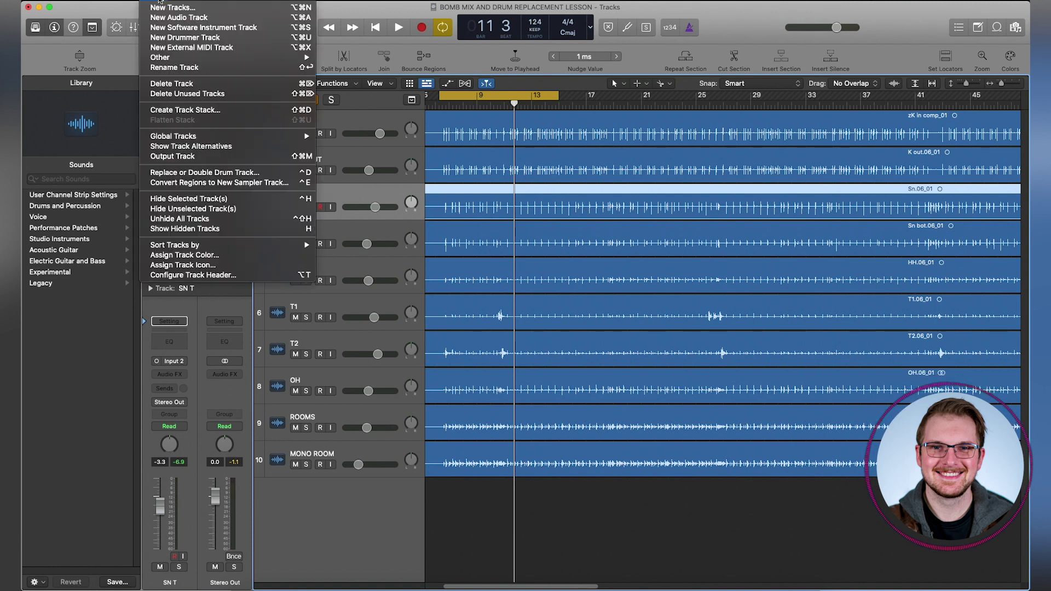
left_click(186, 173)
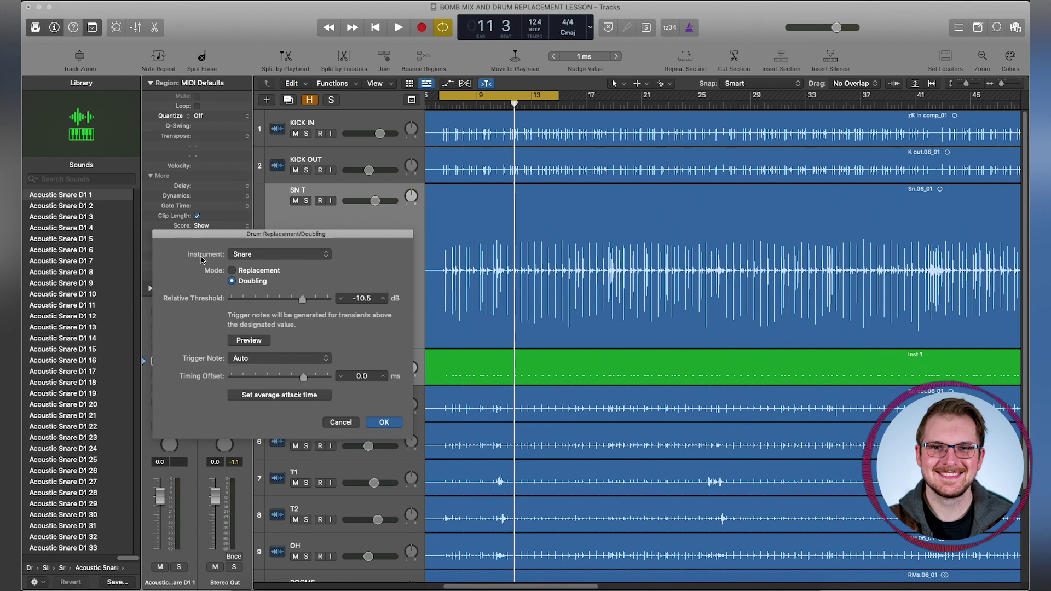
left_click(256, 260)
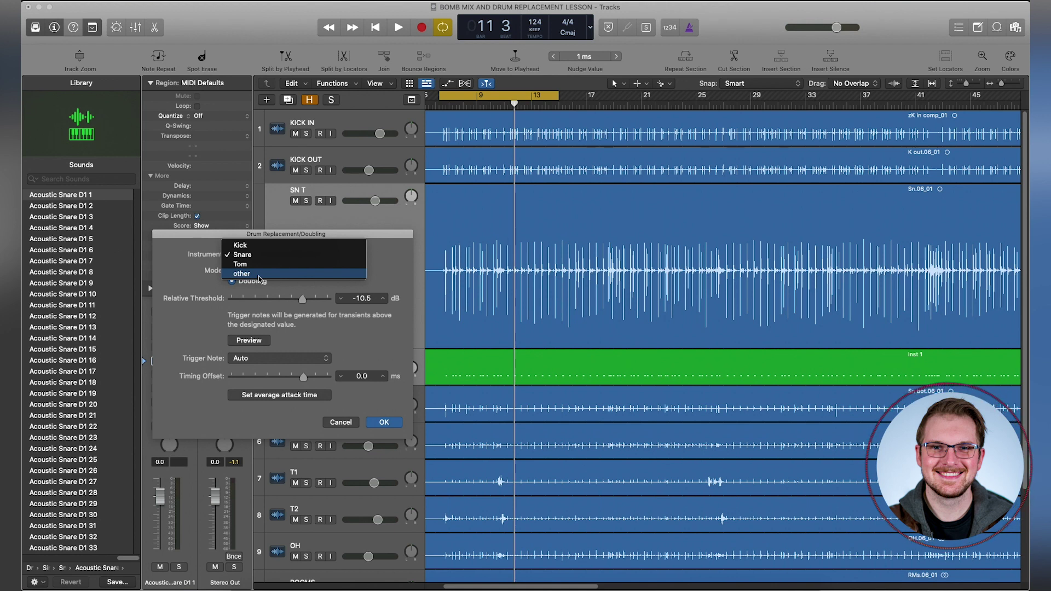
- Keep Snare in Doubling mode, set the relative threshold to about -12.7 dB, and confirm
left_click(189, 264)
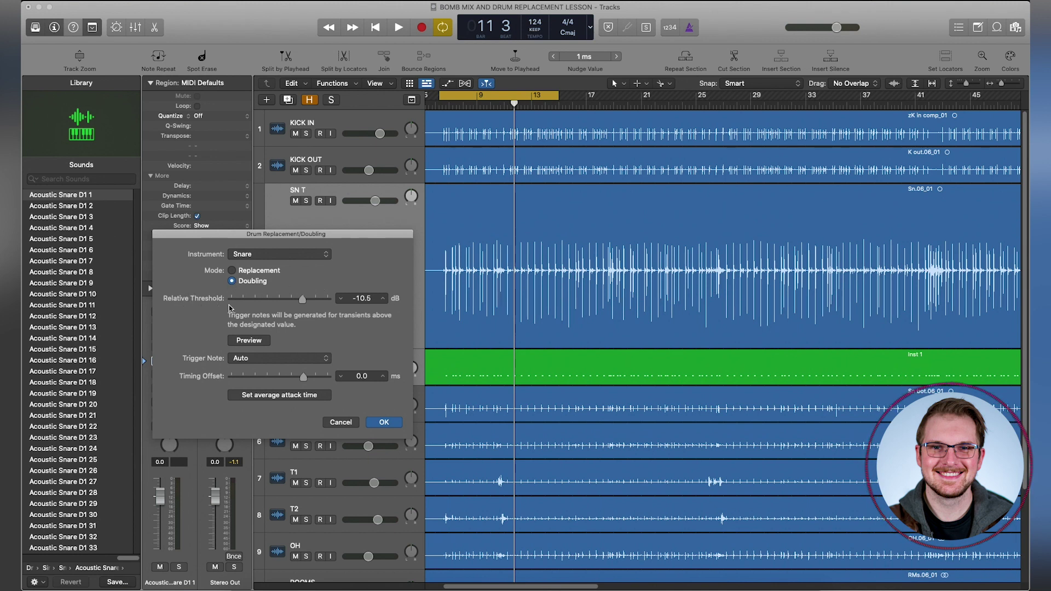
left_click_drag(303, 302, 238, 306)
left_click_drag(239, 304, 321, 306)
left_click_drag(304, 300, 296, 301)
left_click(384, 422)
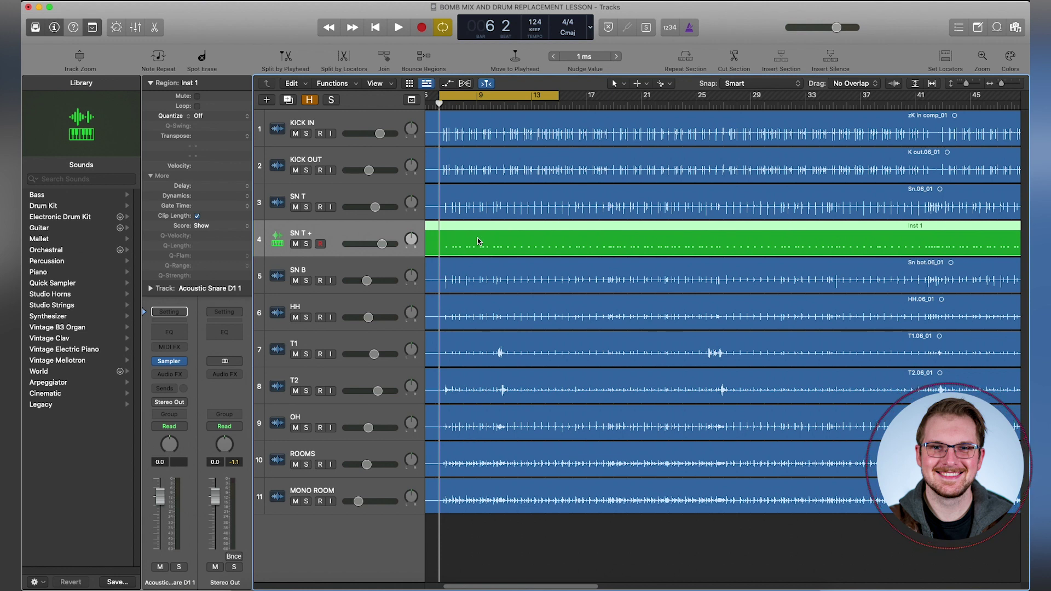
- Open the Inst 1 region in the Piano Roll and select all 272 snare notes
double_click(477, 237)
left_click(409, 443)
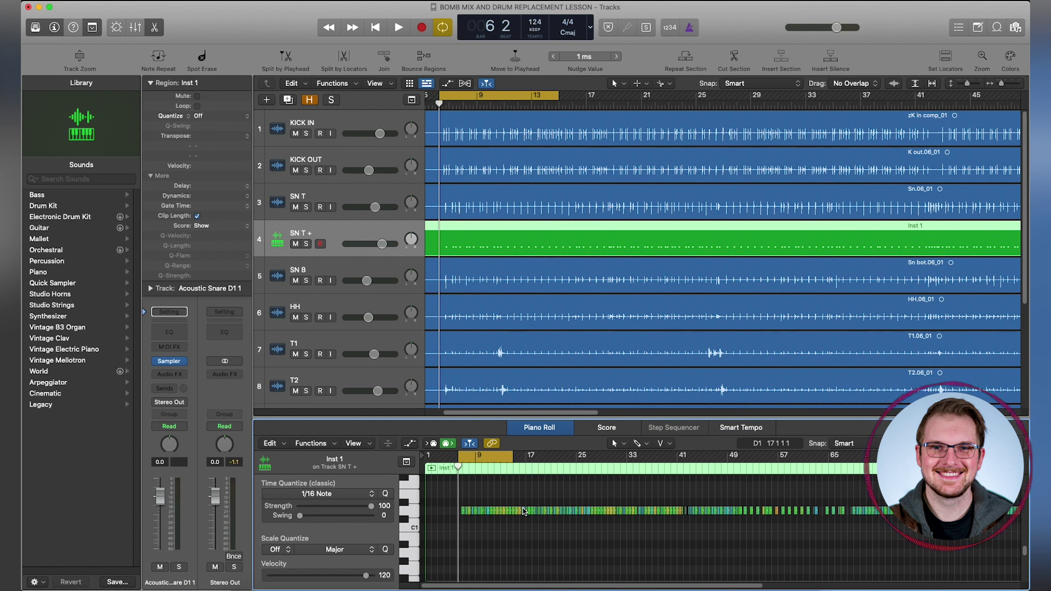
mouse_move(523, 511)
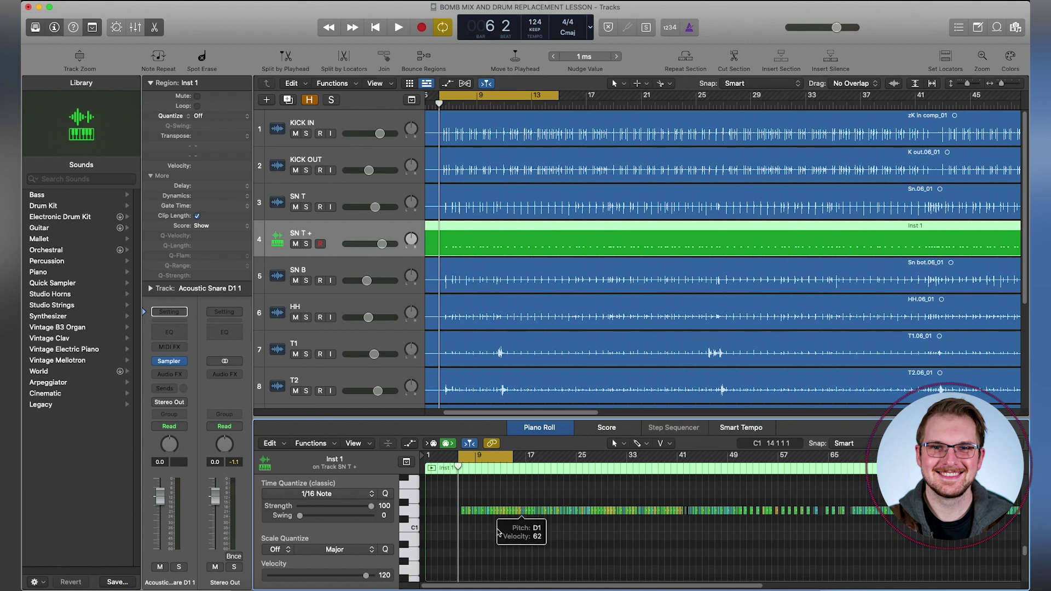
left_click(462, 511)
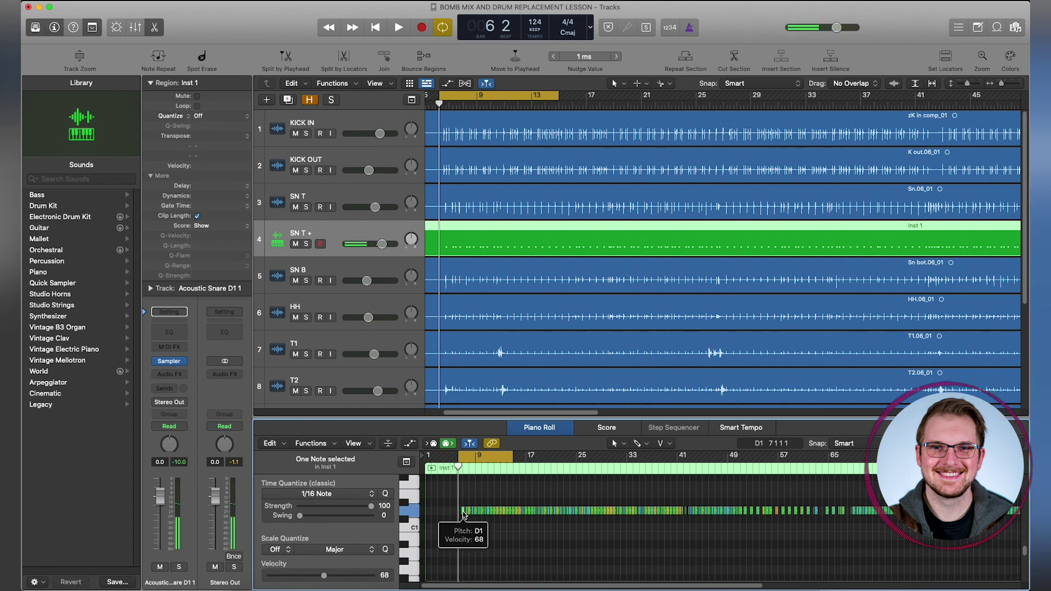
key("super+a")
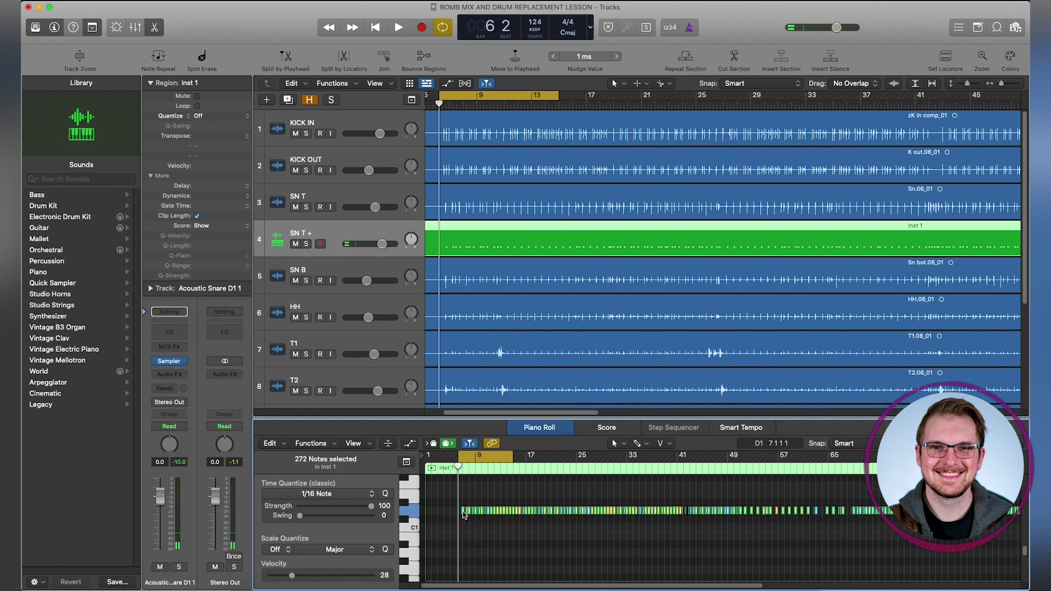
- Show the velocity lane and drag all selected notes' velocity up toward 127
left_click(410, 444)
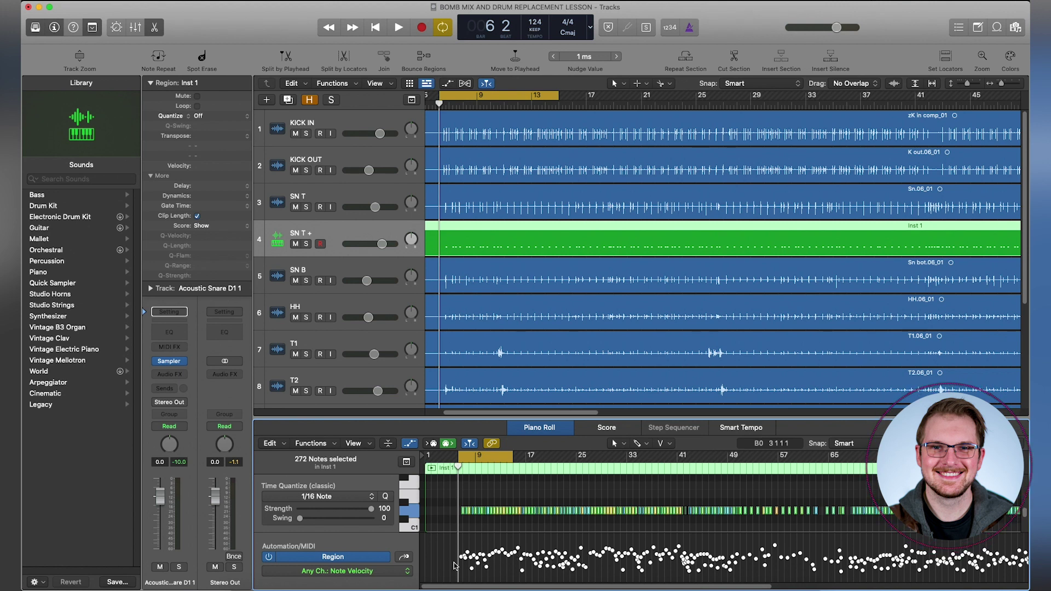
left_click_drag(464, 559, 463, 519)
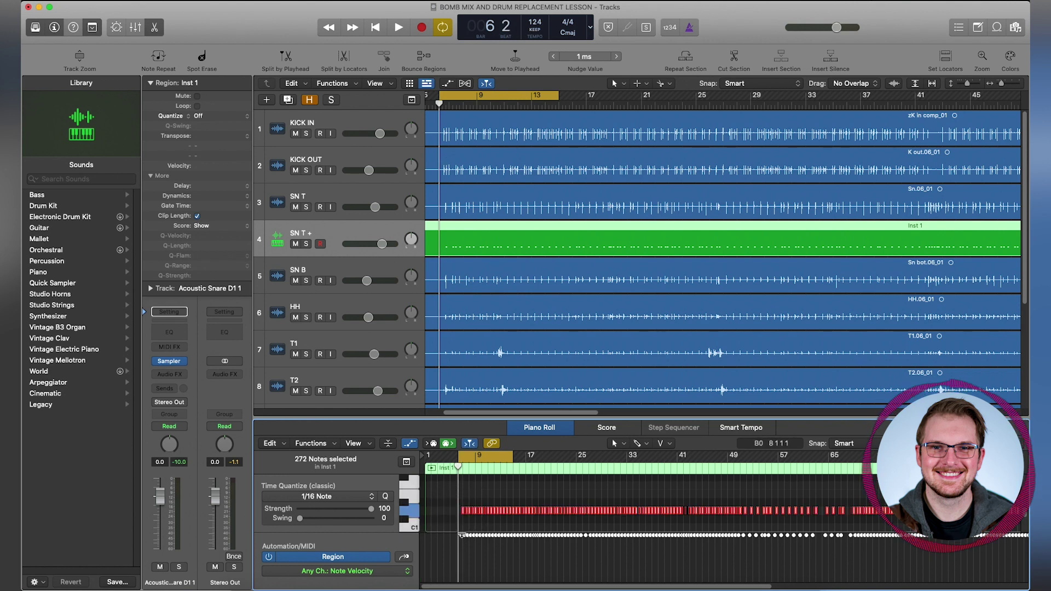
left_click_drag(461, 536, 461, 540)
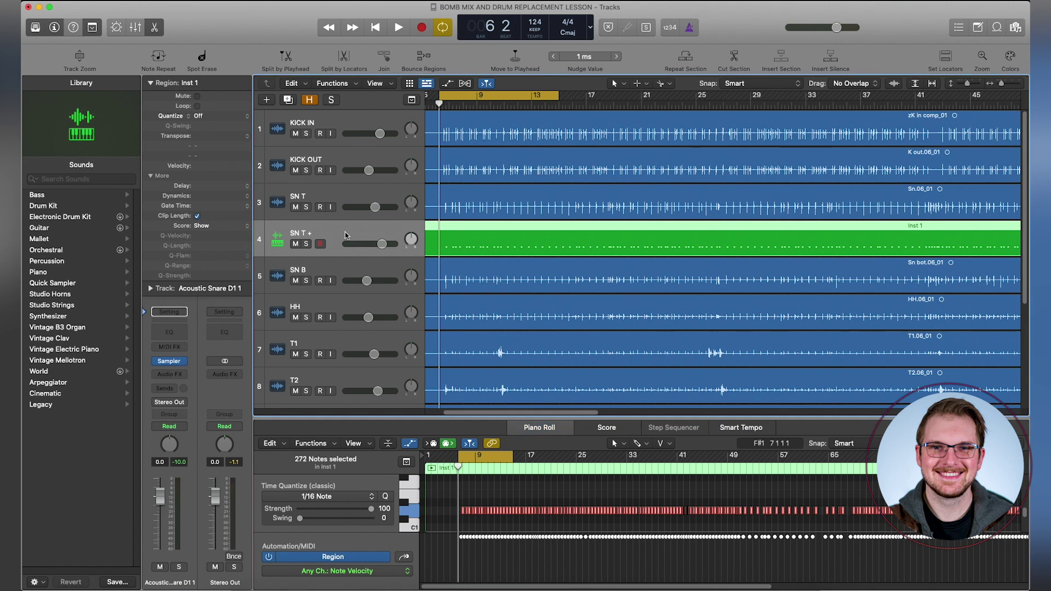
- Mute the SN T and SN B tracks and move SN T + below SN B
left_click(295, 207)
left_click(295, 280)
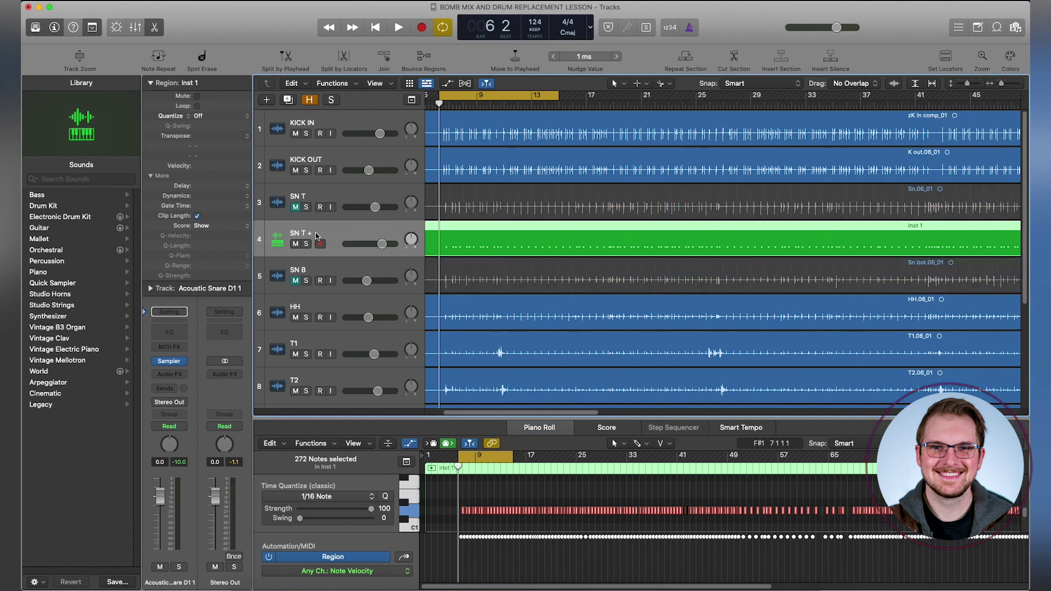
left_click_drag(316, 236, 318, 291)
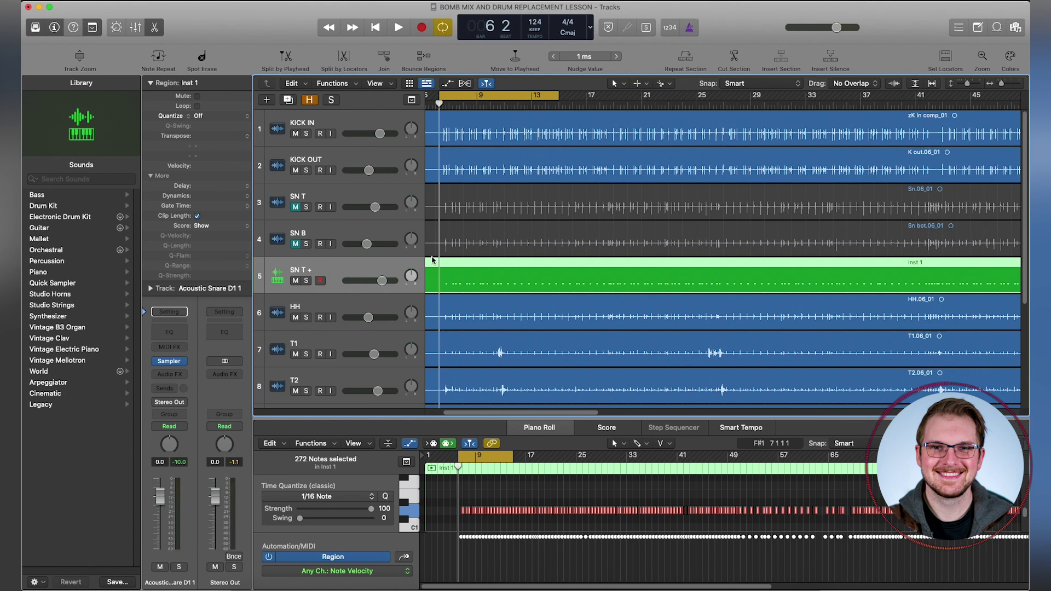
- Play back briefly to hear the doubled snare, then stop
mouse_move(170, 366)
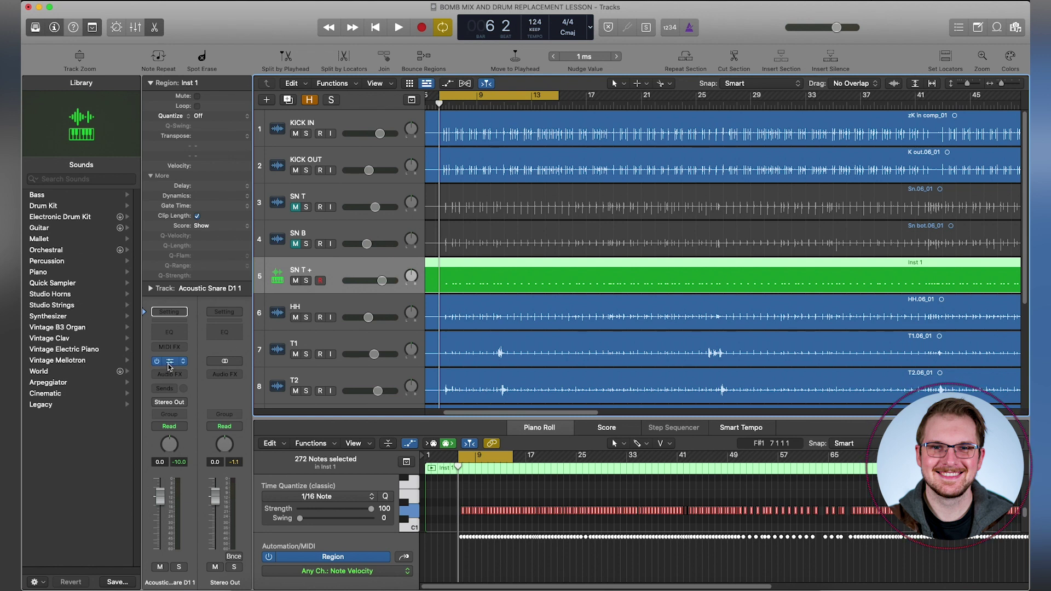
key("space")
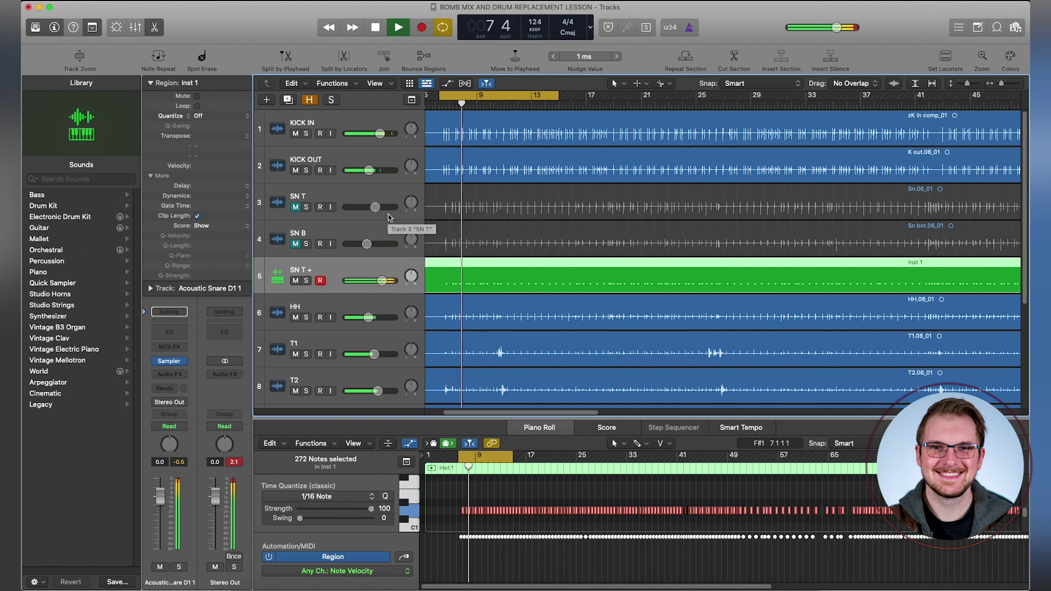
key("space")
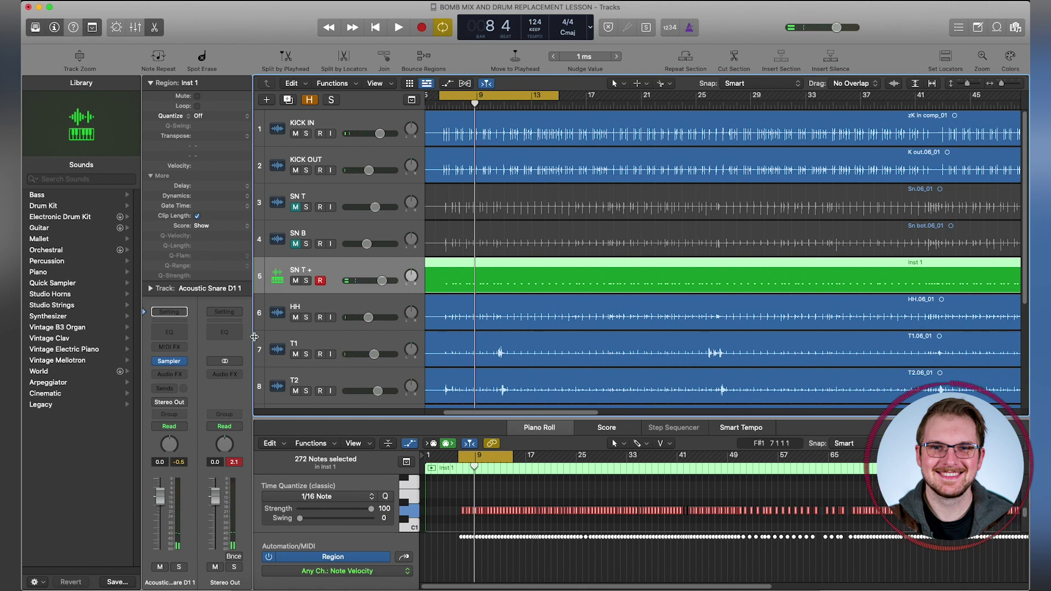
left_click(184, 363)
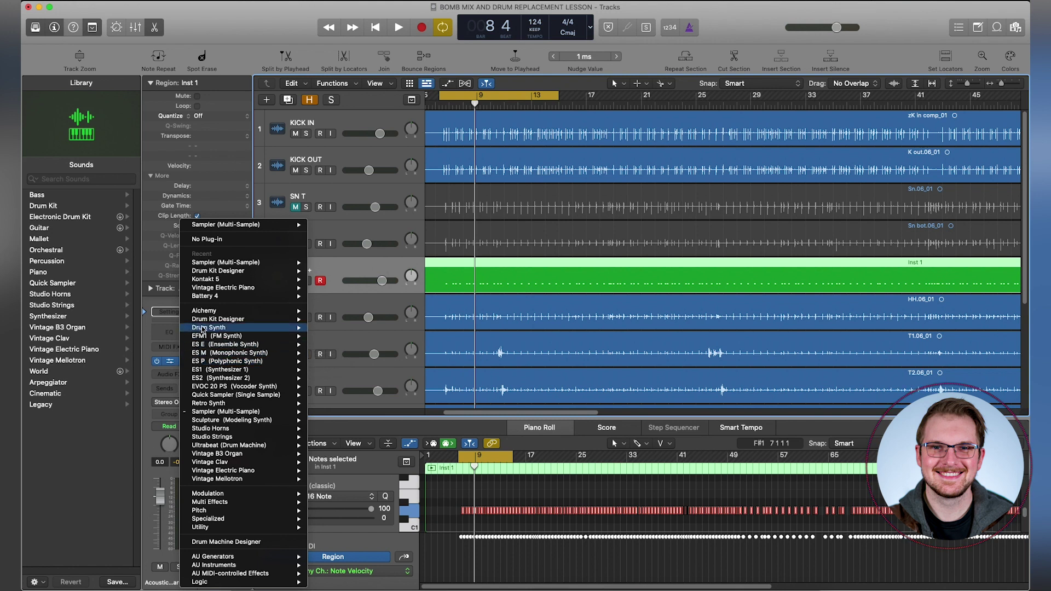
- Load Drum Kit Designer on the SN T + track and try the SoCal 2 and SoCal 3 snares
mouse_move(210, 321)
left_click(233, 323)
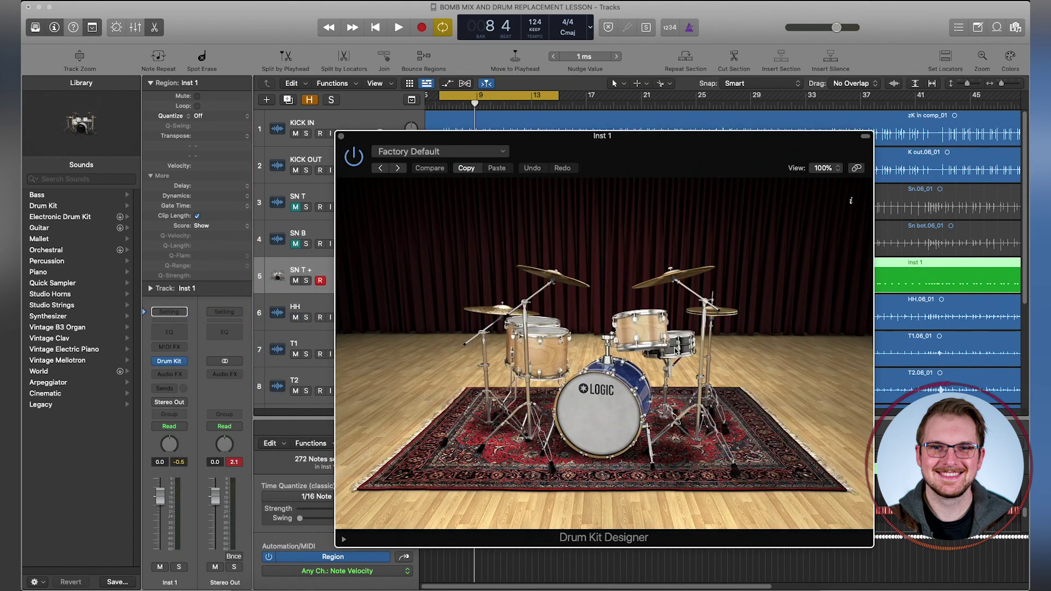
left_click(684, 350)
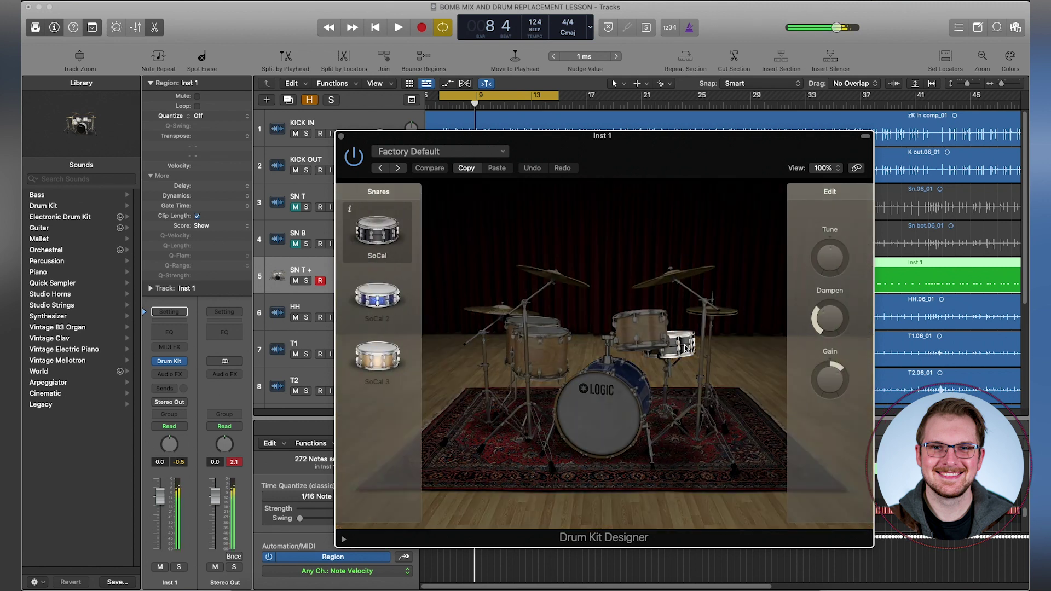
left_click(365, 297)
left_click(365, 351)
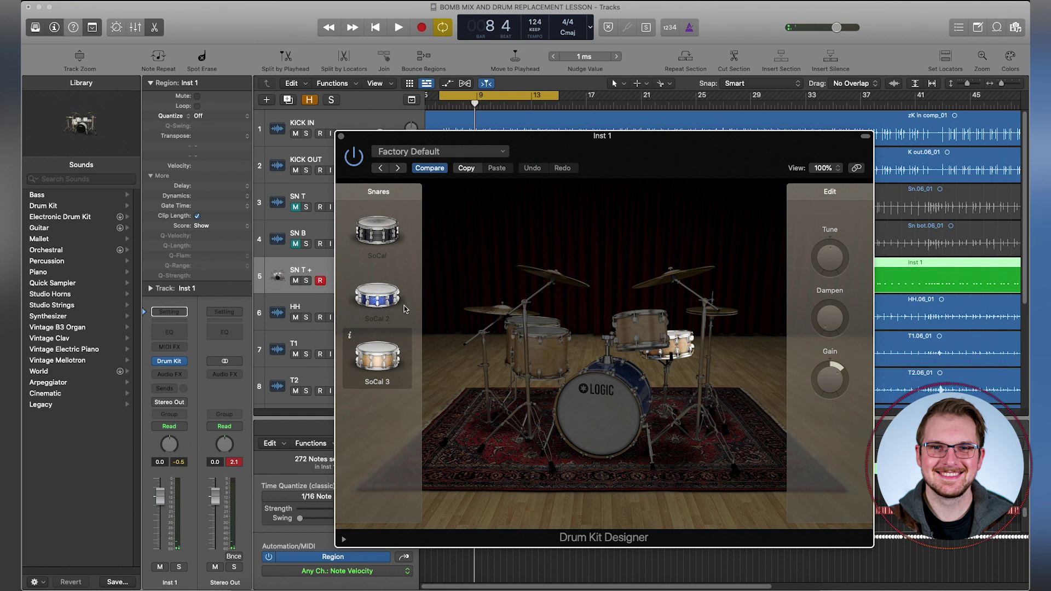
- Load the Heavy Kit preset, settle on the Heavy snare, and start playback to hear it
left_click(438, 153)
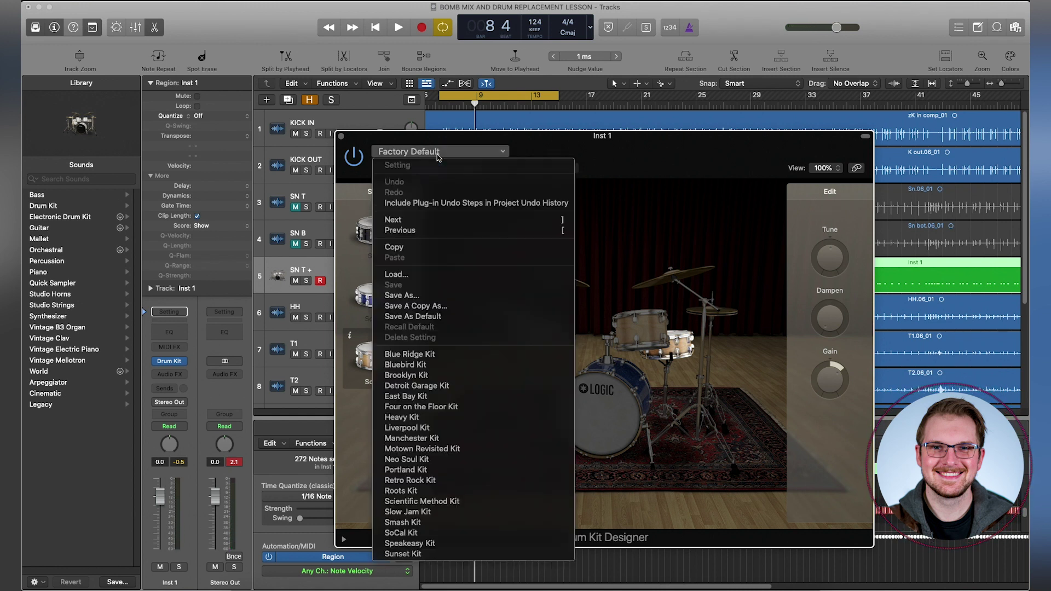
left_click(422, 418)
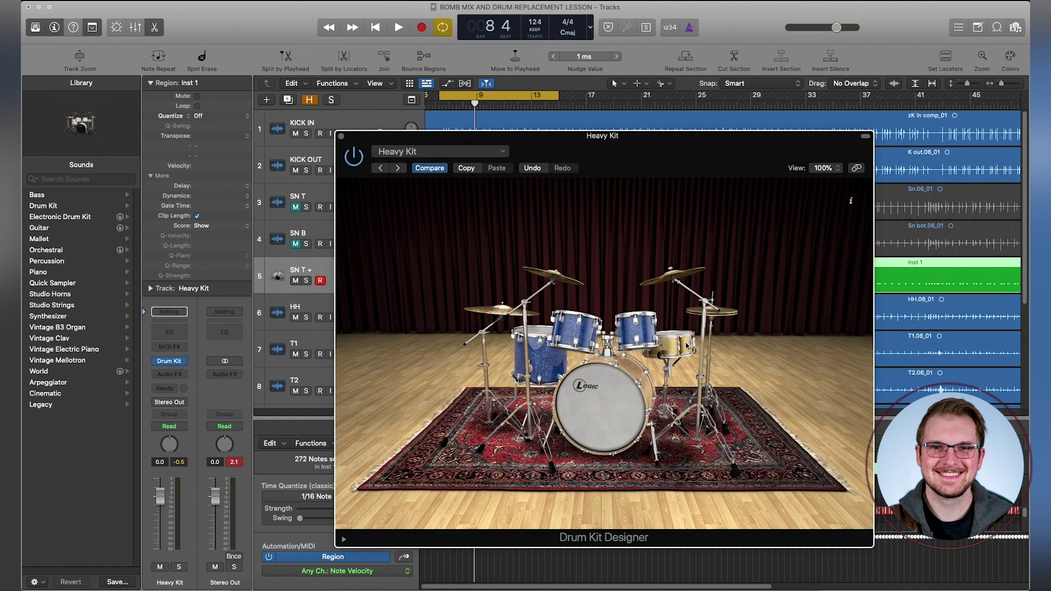
left_click(689, 345)
left_click(387, 293)
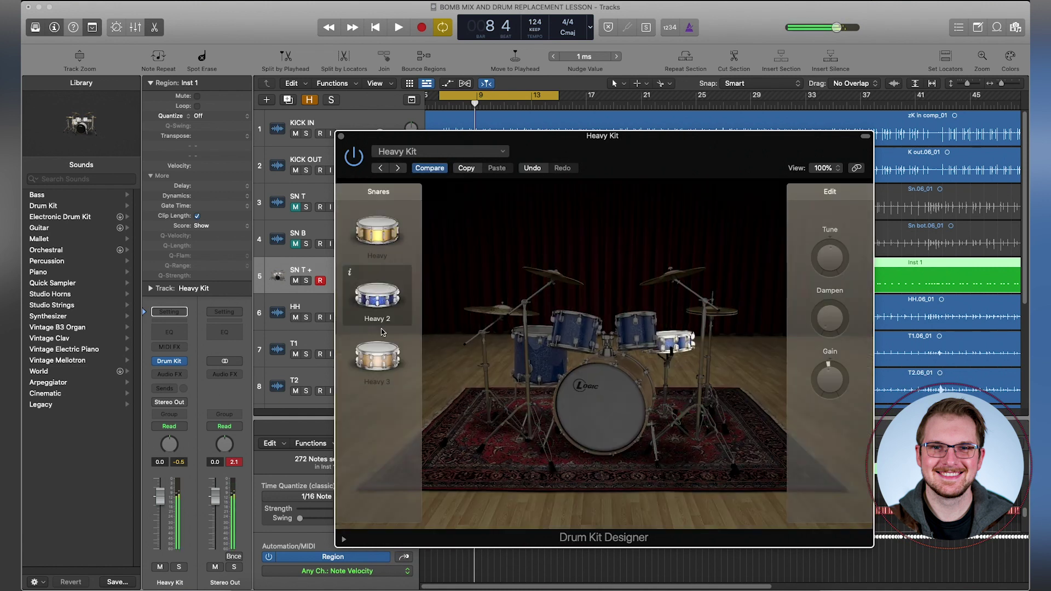
left_click(377, 357)
left_click(382, 237)
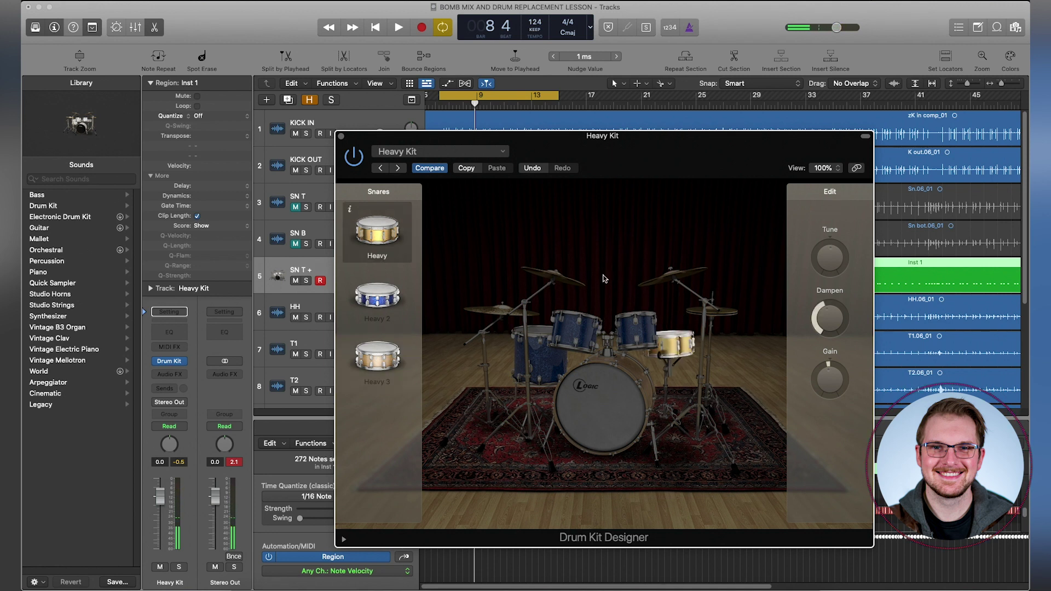
left_click(341, 136)
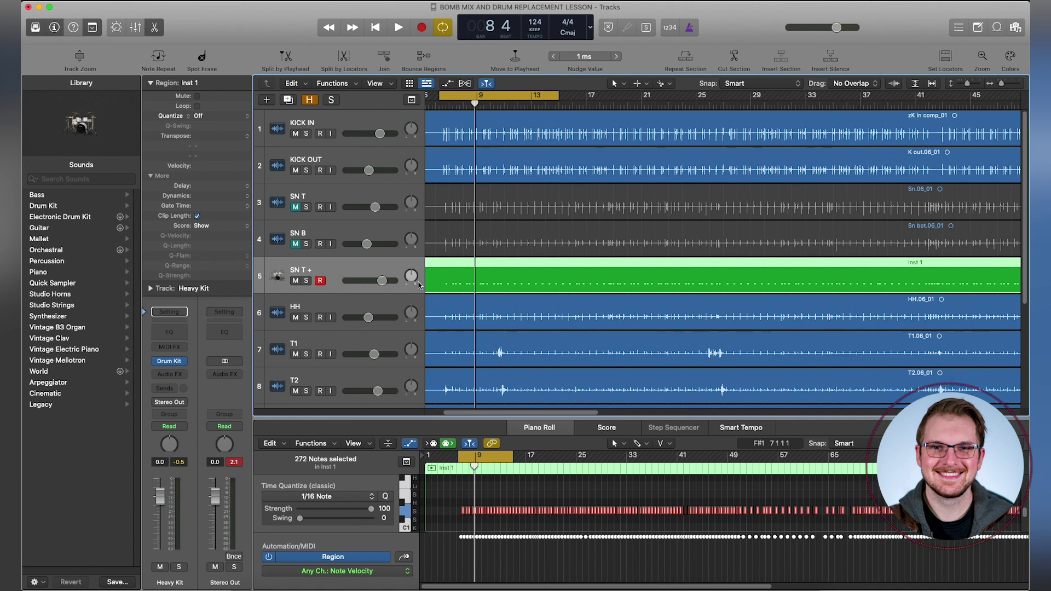
key("space")
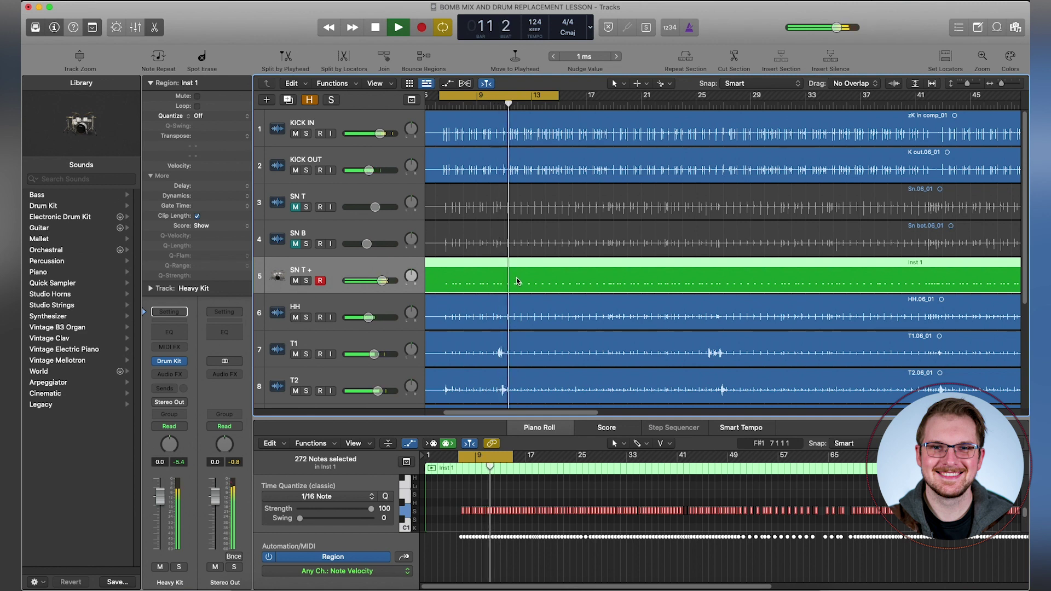
key("space")
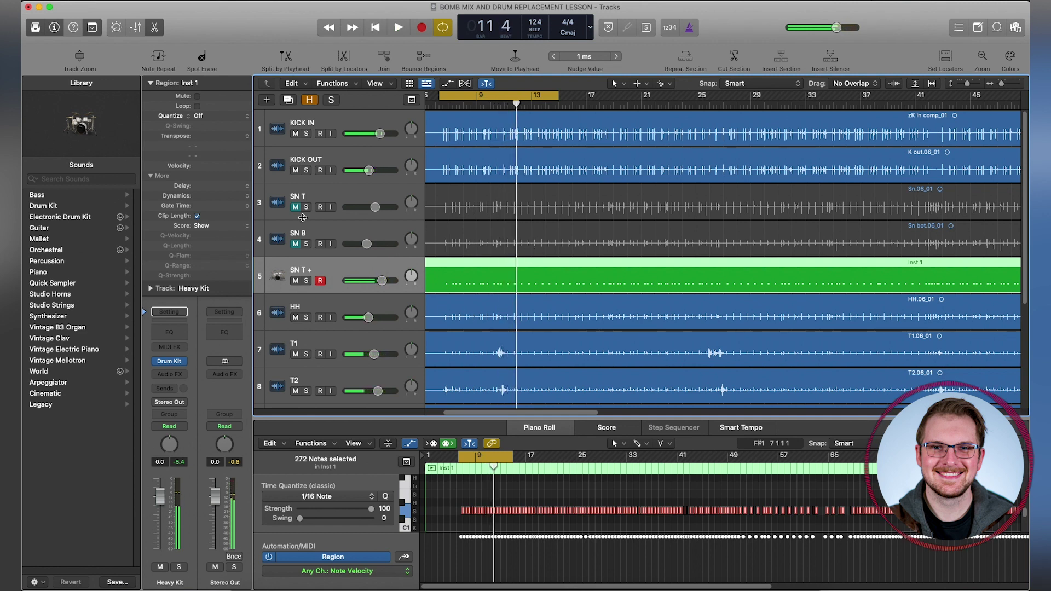
left_click(295, 280)
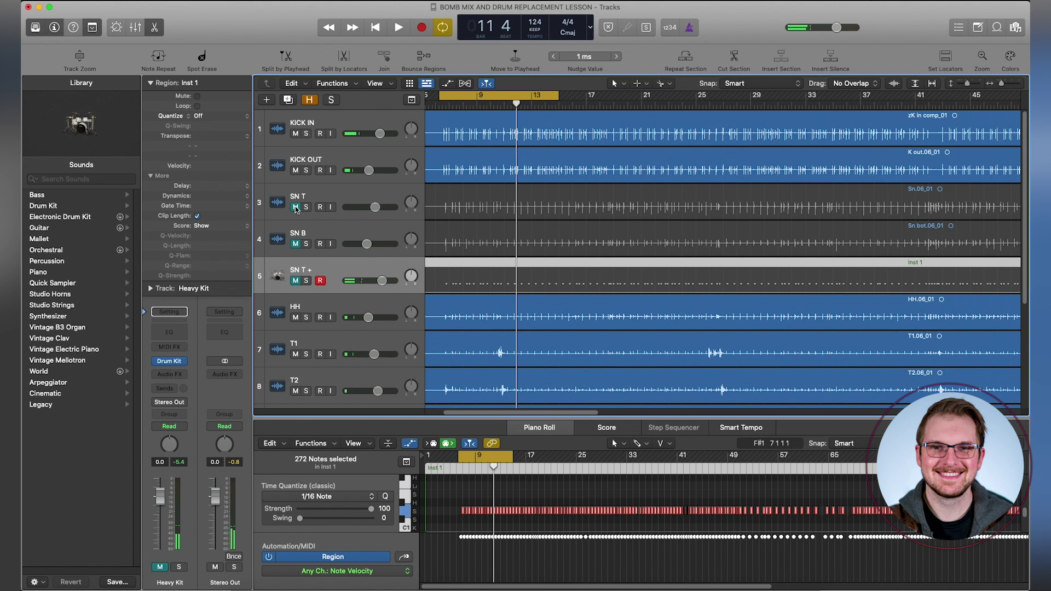
left_click_drag(296, 207, 296, 243)
key("space")
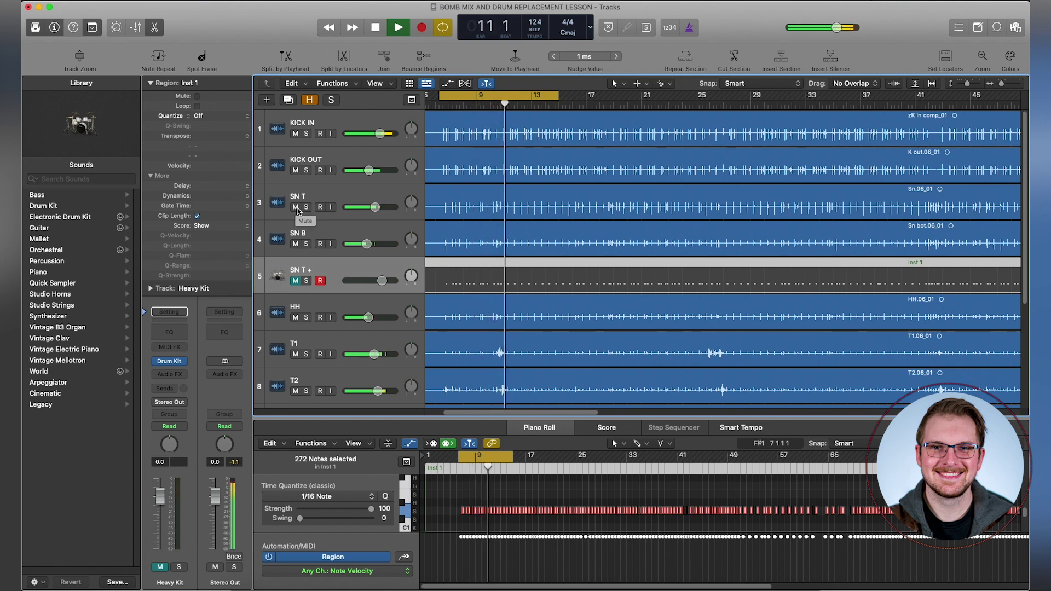
key("space")
left_click_drag(296, 211, 296, 239)
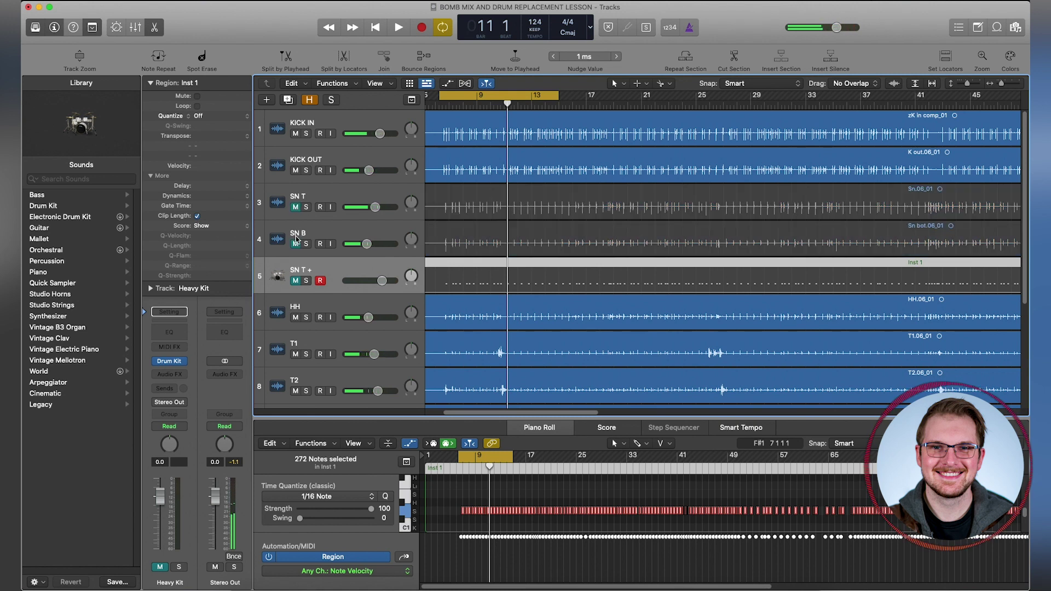
left_click(294, 281)
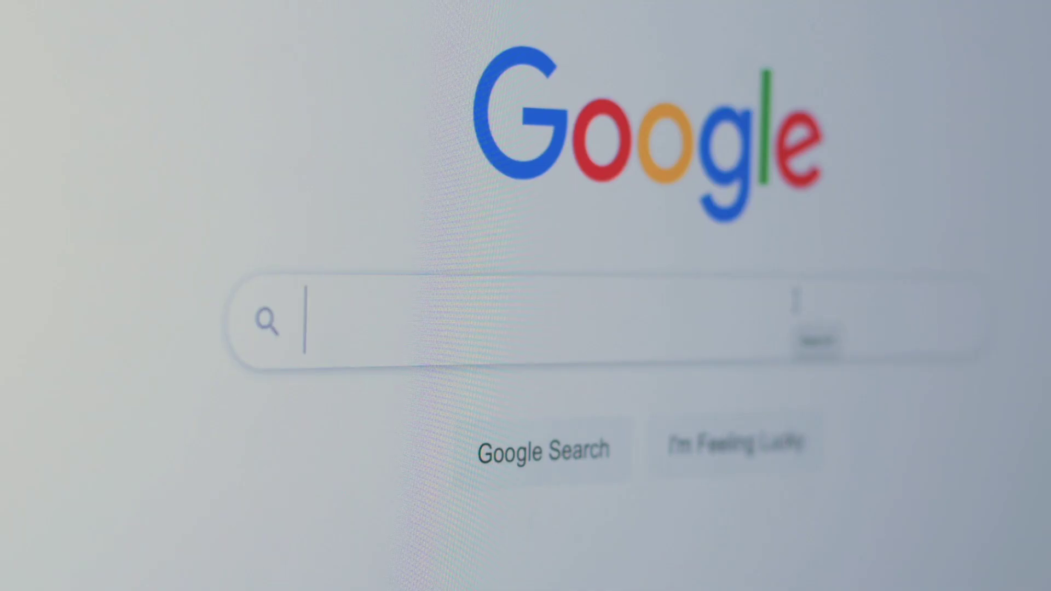
- Search for 'factory underground tech' and scroll the school's site down toward Testimonials
type("factory underground ")
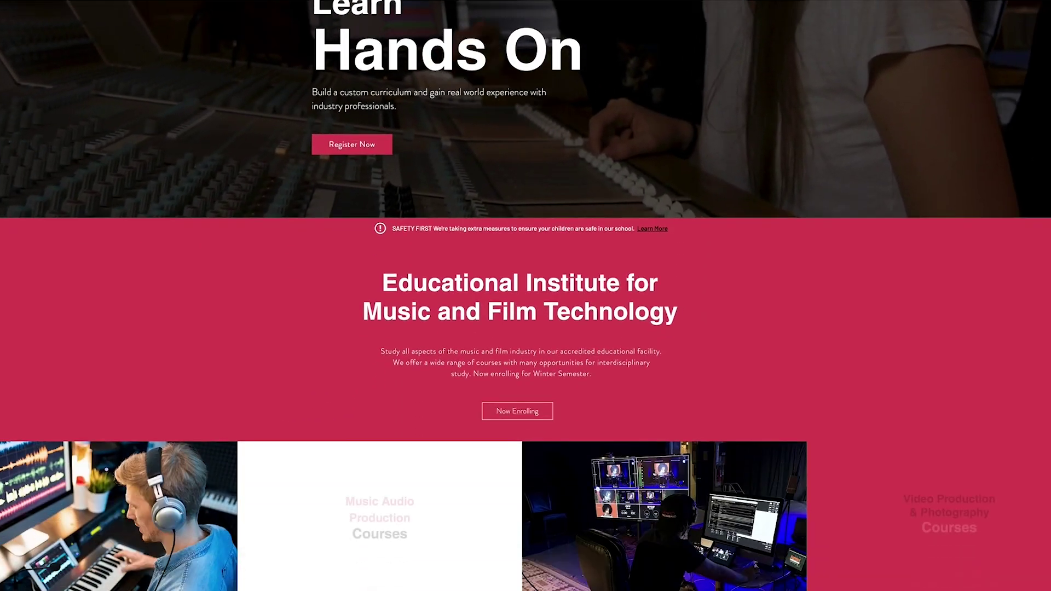
scroll(525, 295, "down", 10)
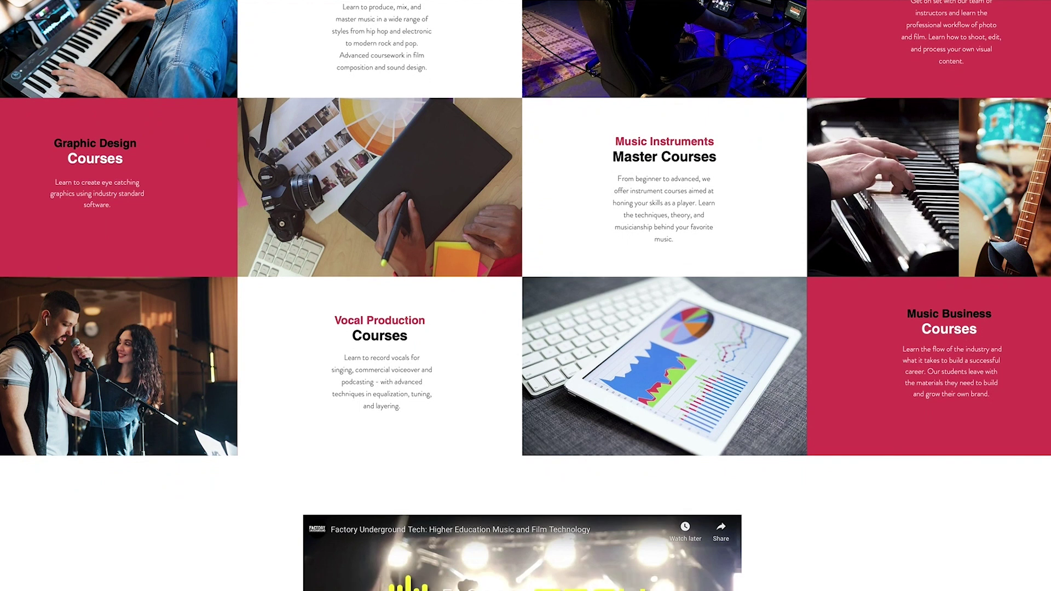